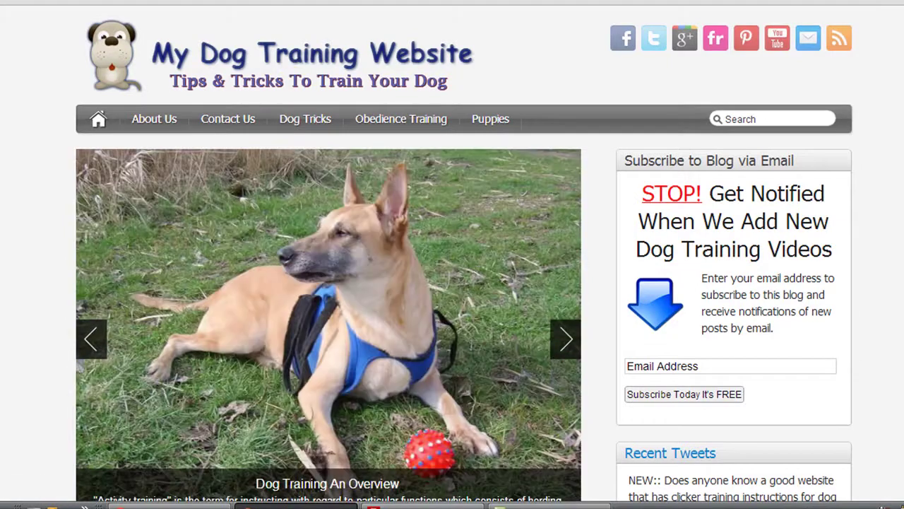
# - Scroll the live site to review the original iFeature 4.5 dog-photo blog layout
pyautogui.scroll(-3, 452, 283)
pyautogui.scroll(3, 452, 282)
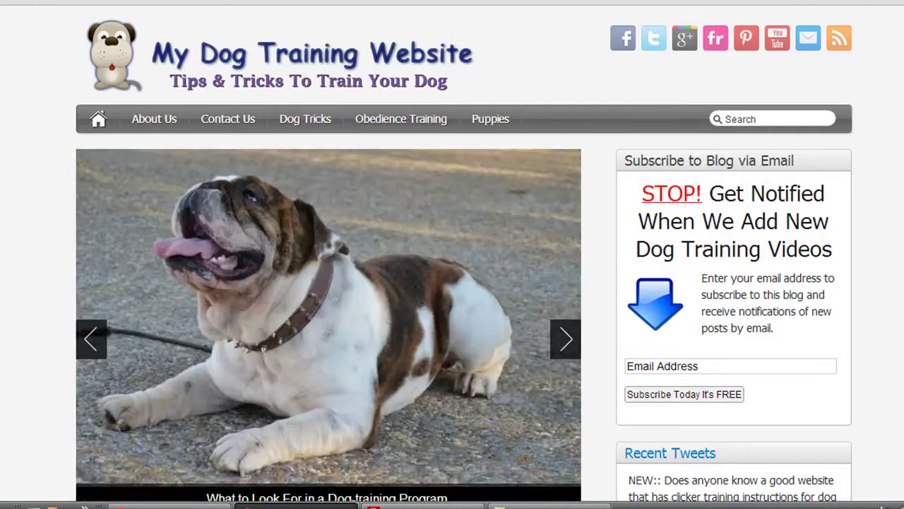
pyautogui.scroll(-10, 452, 282)
pyautogui.scroll(10, 452, 283)
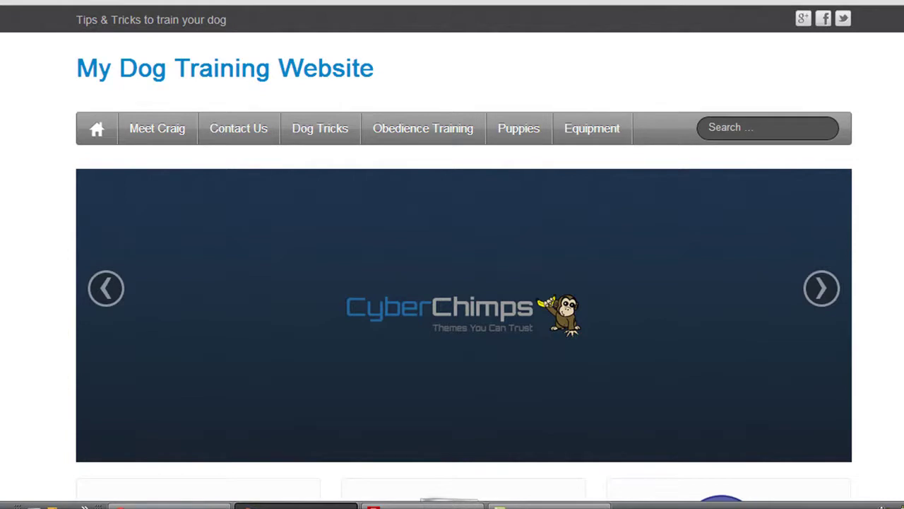
# - Browse the iFeature 5 home page and posts, then bring up the YouTube iFeature tutorial
pyautogui.scroll(-2, 733, 112)
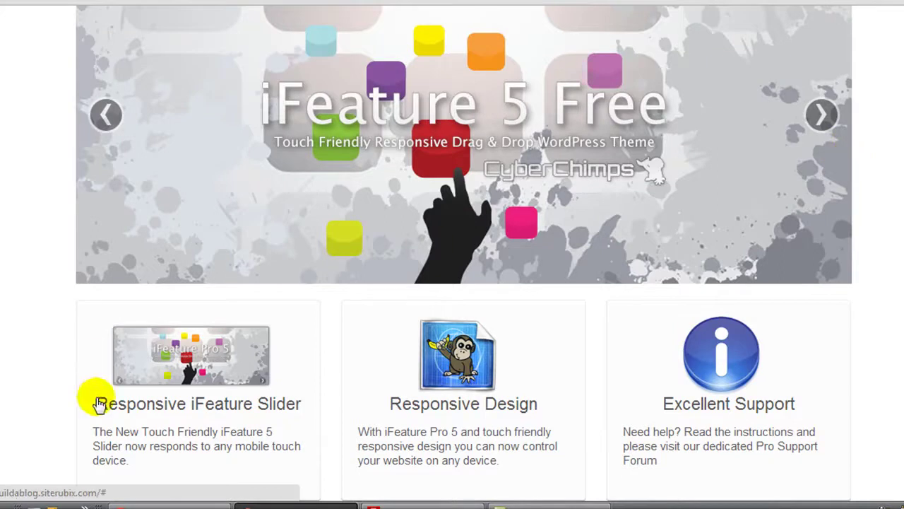
pyautogui.scroll(-10, 452, 254)
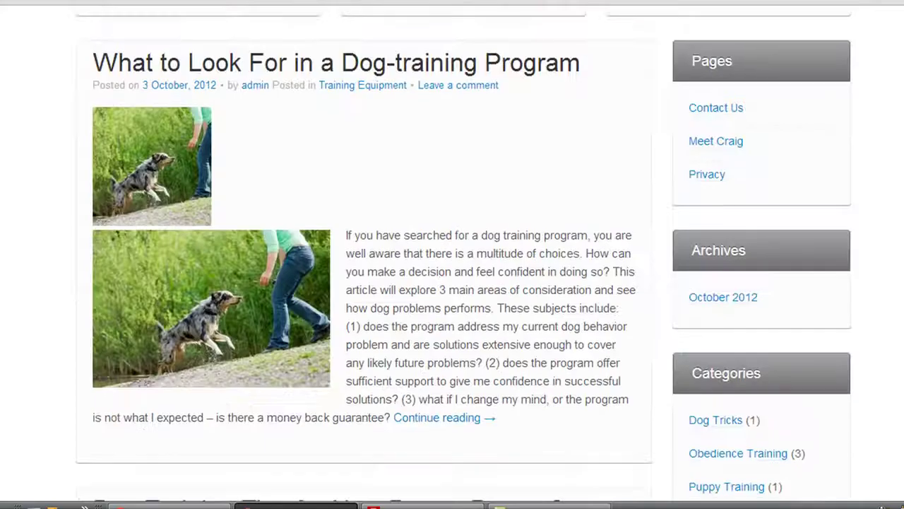
pyautogui.scroll(8, 453, 254)
pyautogui.scroll(5, 161, 132)
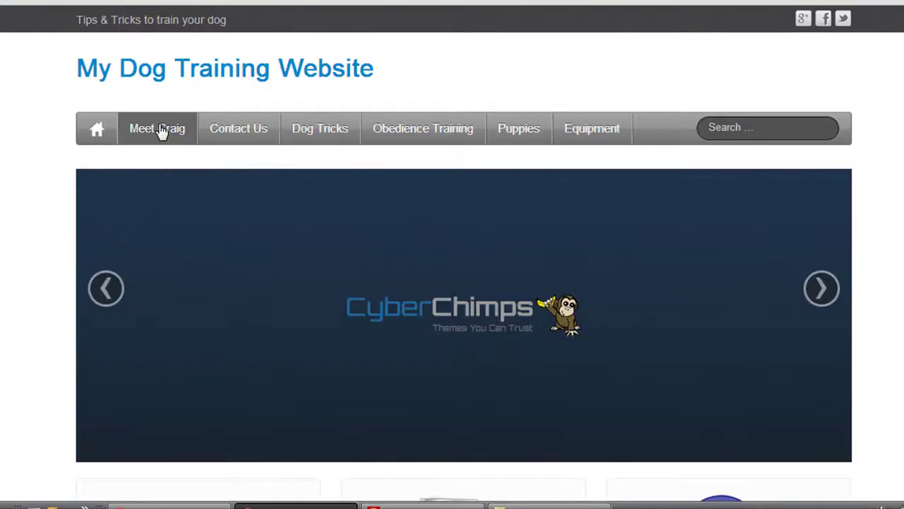
pyautogui.click(39, 113)
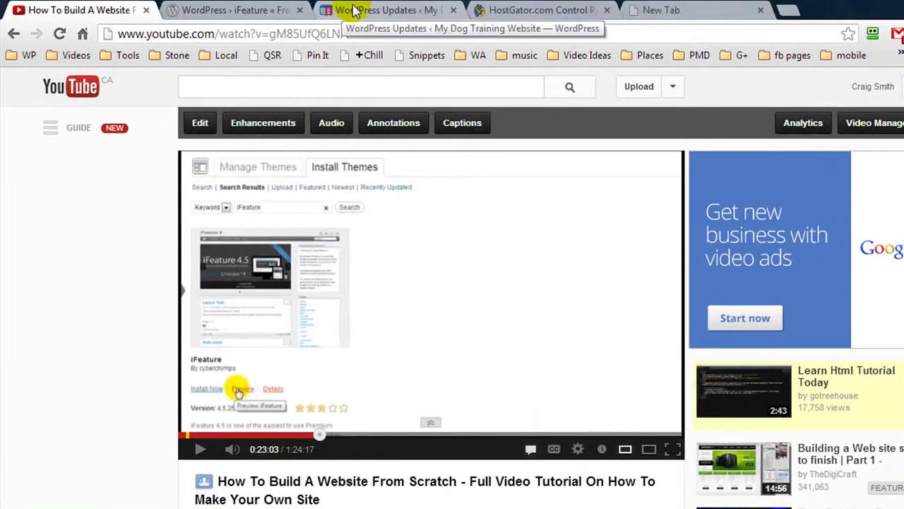
# - Update iFeature from 4.5.31 to 5.0.4 on the Updates page, then view the live site
pyautogui.click(353, 10)
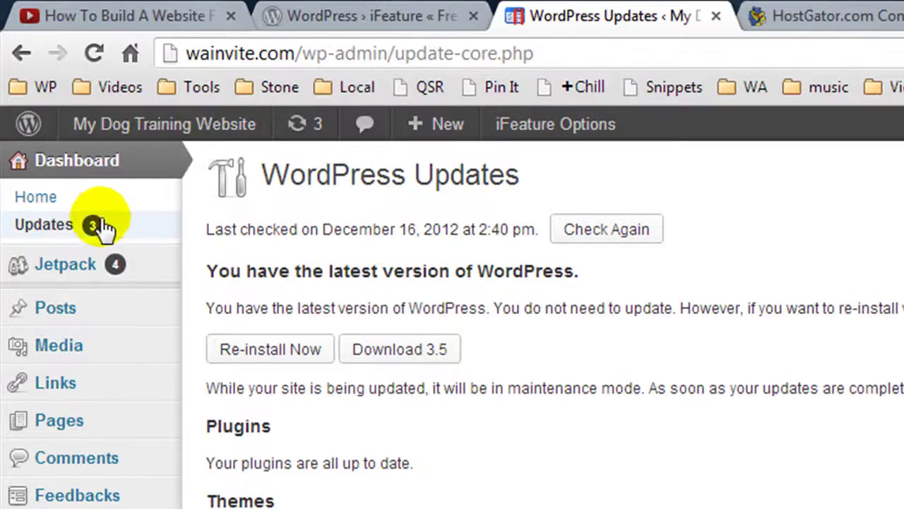
pyautogui.scroll(-3, 84, 233)
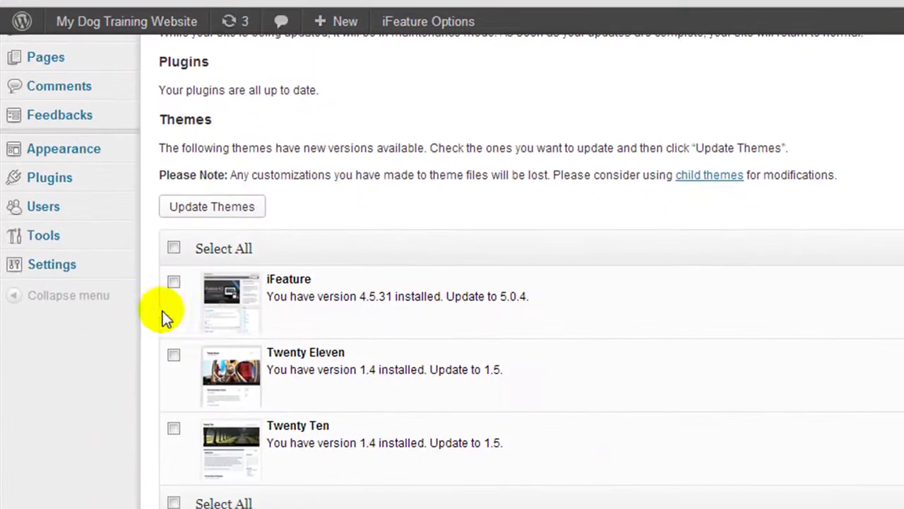
pyautogui.click(173, 286)
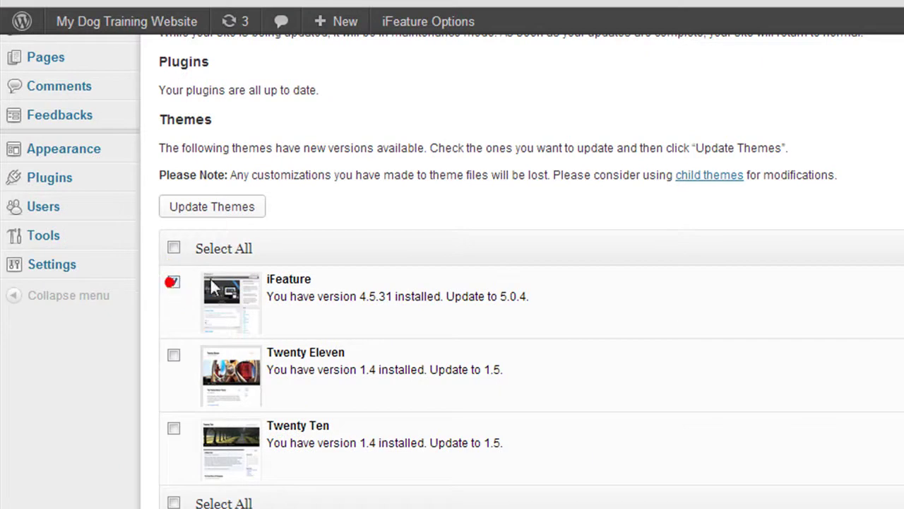
pyautogui.click(214, 207)
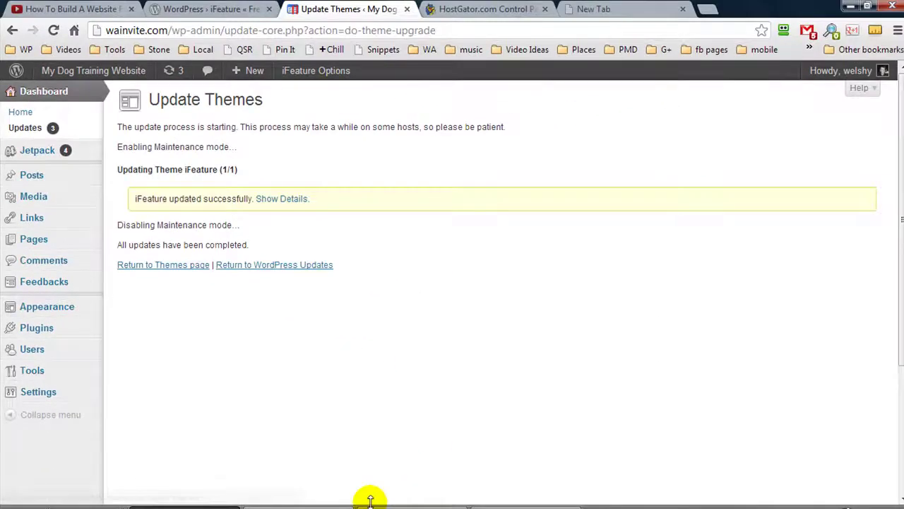
pyautogui.click(370, 503)
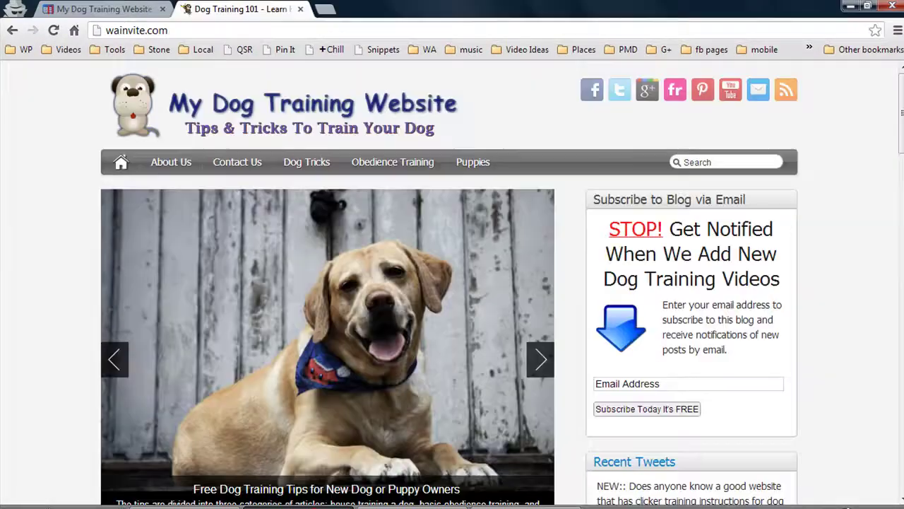
# - Reload the home page and scroll its post layout after the iFeature 5 update
pyautogui.click(122, 161)
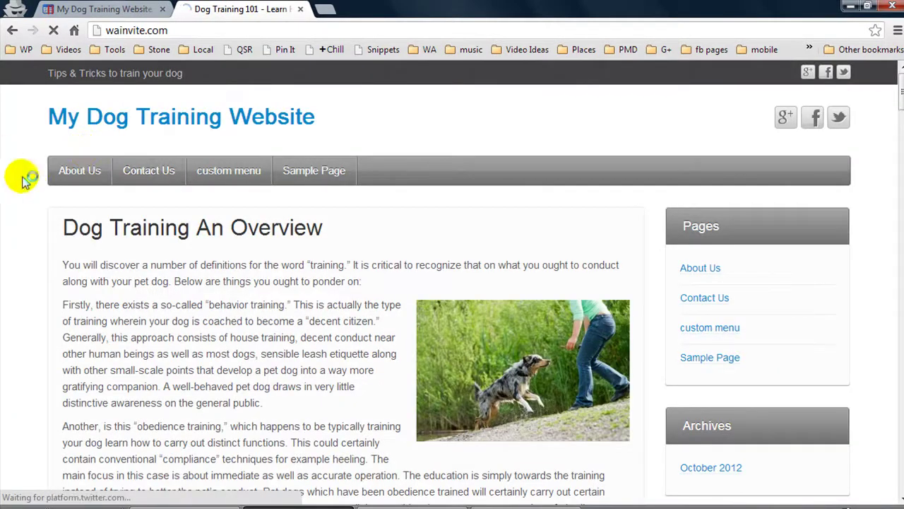
pyautogui.scroll(-20, 23, 176)
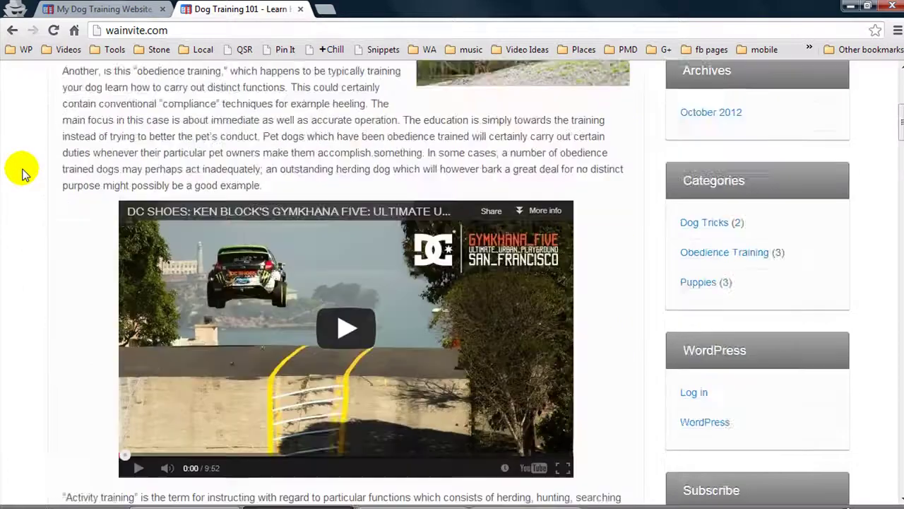
pyautogui.scroll(20, 28, 171)
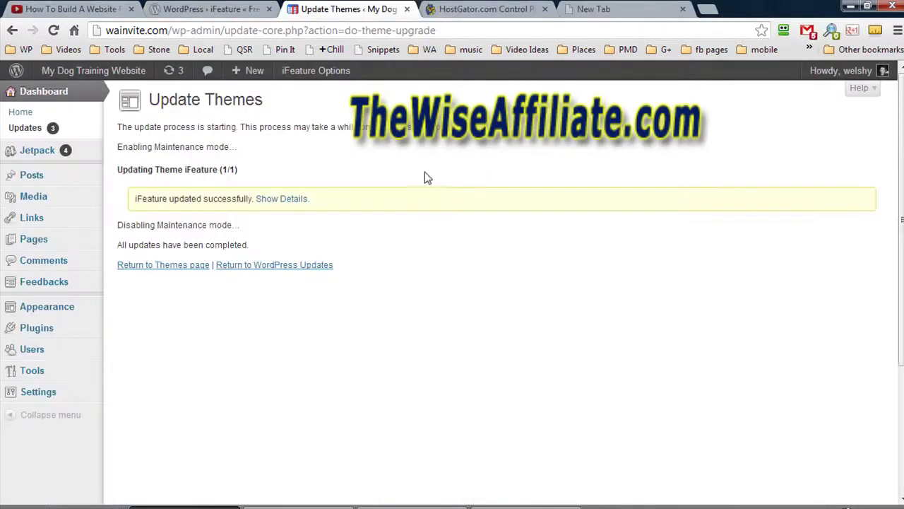
# - Download ifeature.4.5.31.zip by editing the wordpress.org iFeature download address
pyautogui.click(218, 8)
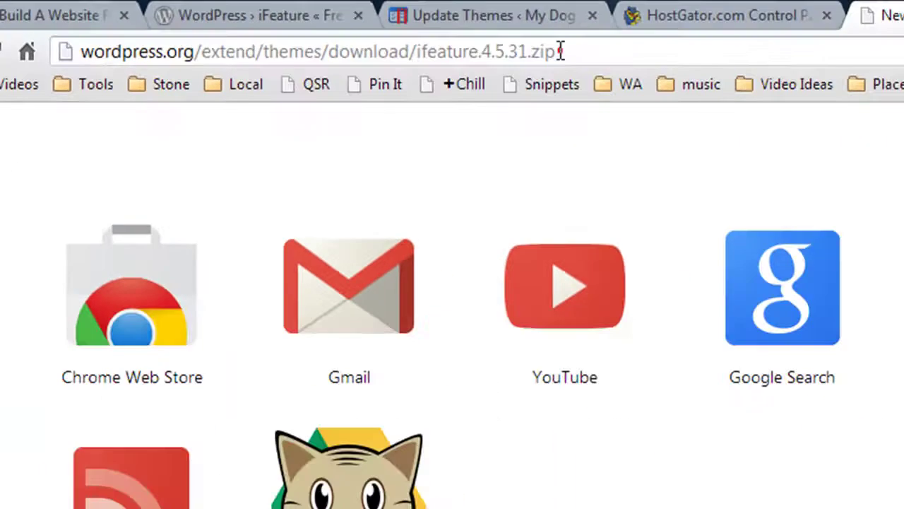
pyautogui.click(863, 87)
pyautogui.click(396, 29)
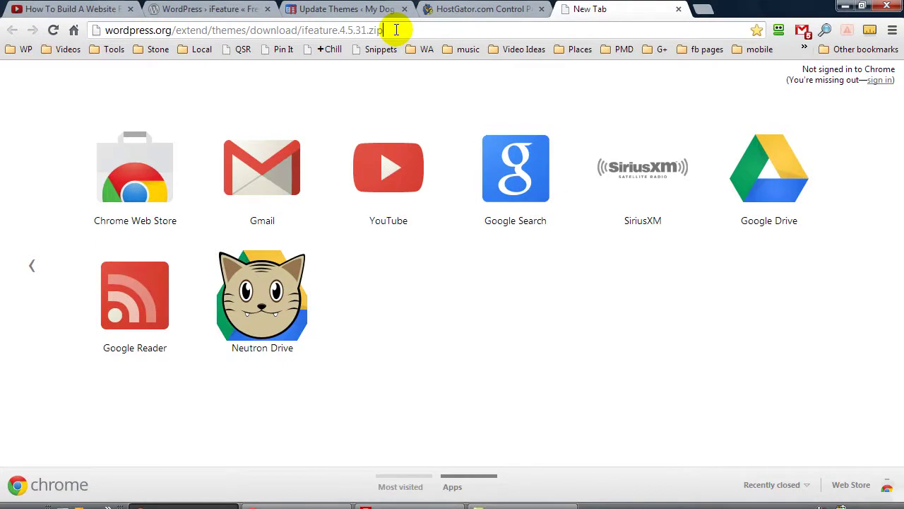
pyautogui.press('Return')
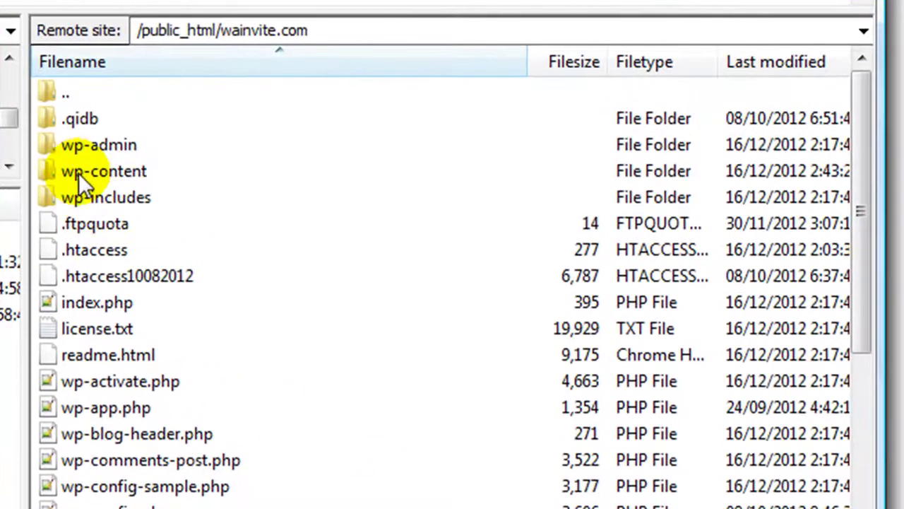
# - In FileZilla, open remote wp-content/themes, refresh it, and select the ifeature folder for deletion
pyautogui.doubleClick(92, 171)
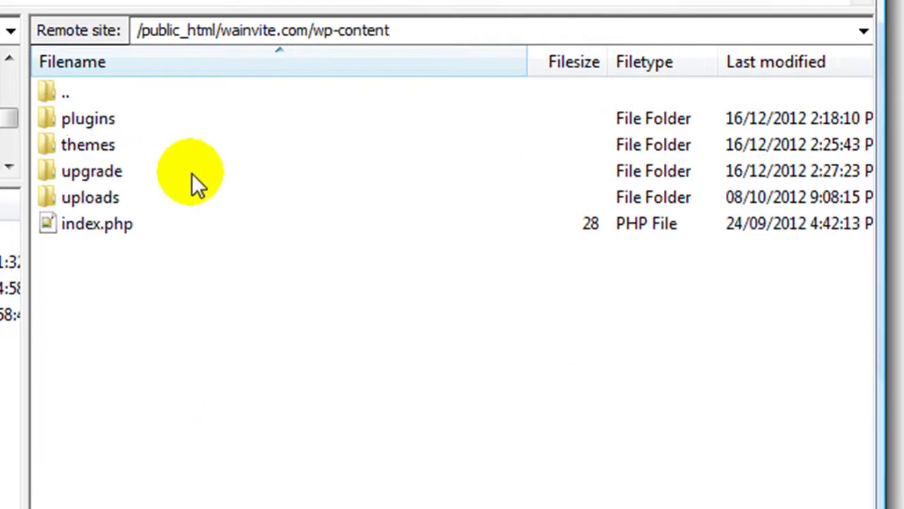
pyautogui.click(85, 150)
pyautogui.doubleClick(86, 150)
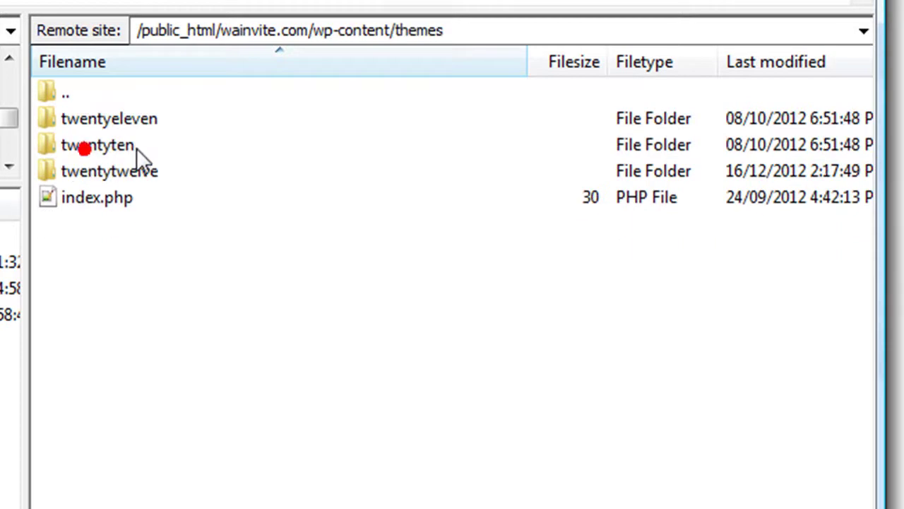
pyautogui.rightClick(170, 289)
pyautogui.click(205, 461)
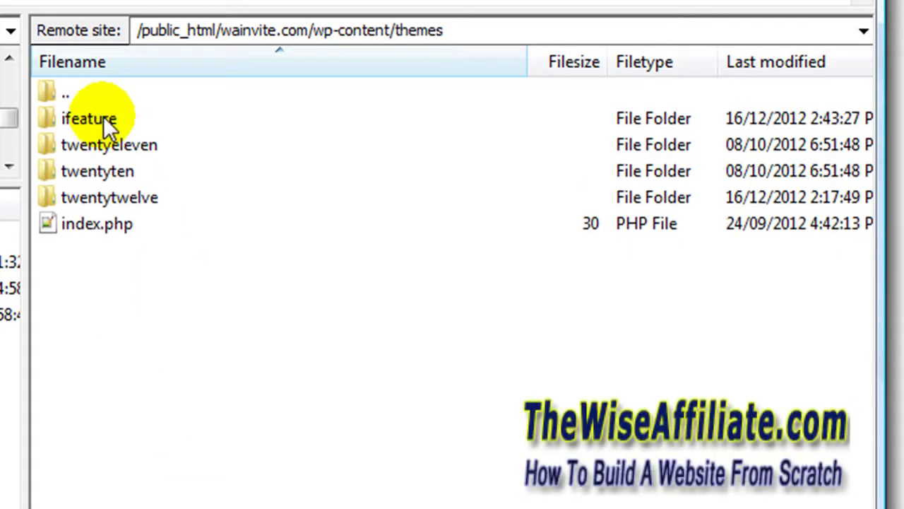
pyautogui.click(102, 118)
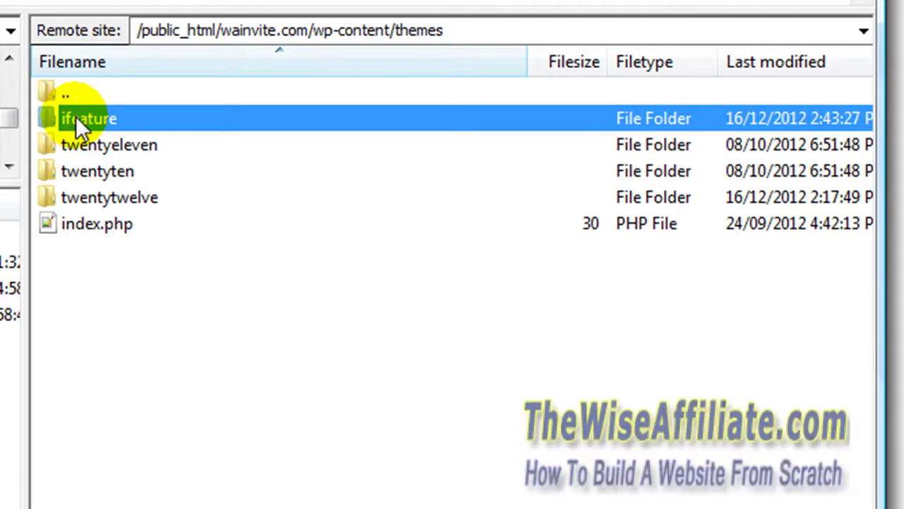
pyautogui.rightClick(76, 116)
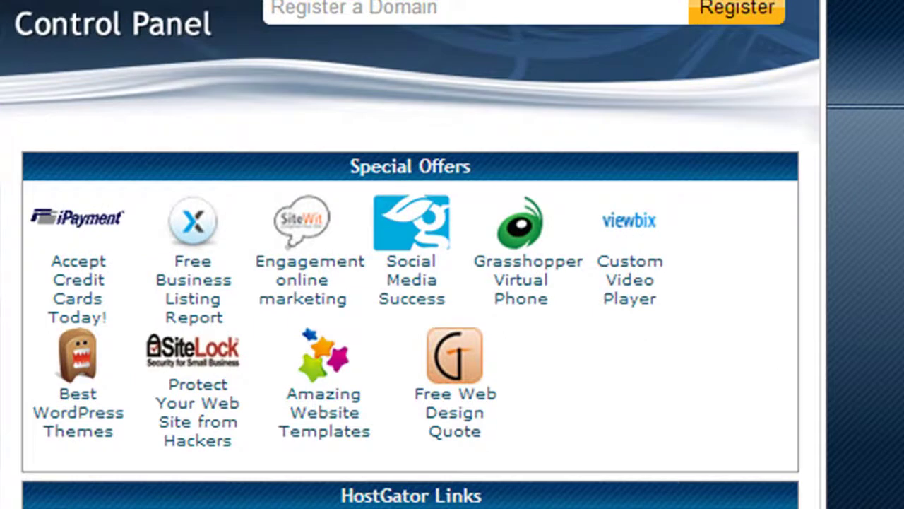
# - Open cPanel File Manager at the site's document root
pyautogui.scroll(-15, 409, 283)
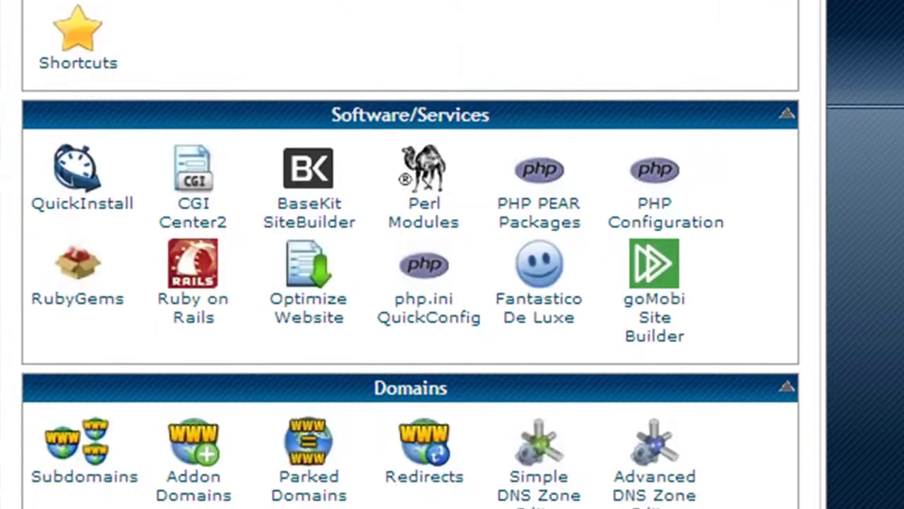
pyautogui.scroll(-2, 410, 283)
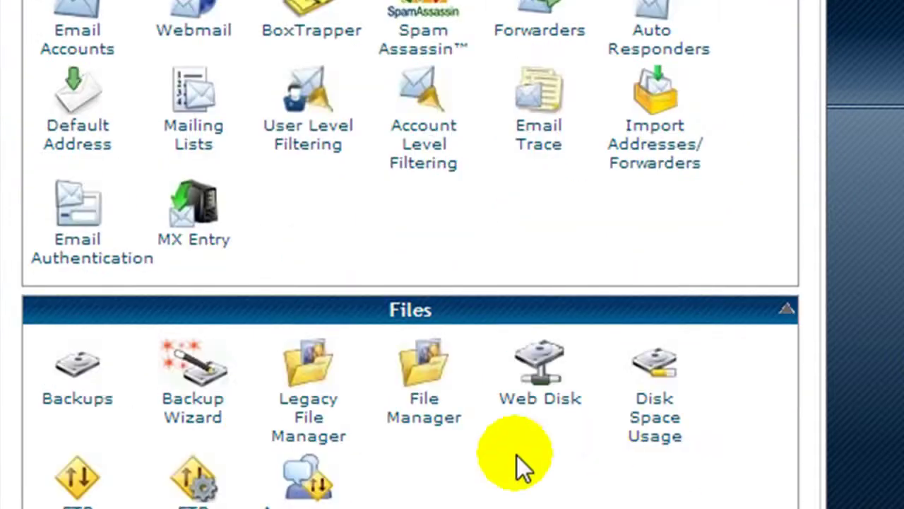
pyautogui.click(432, 413)
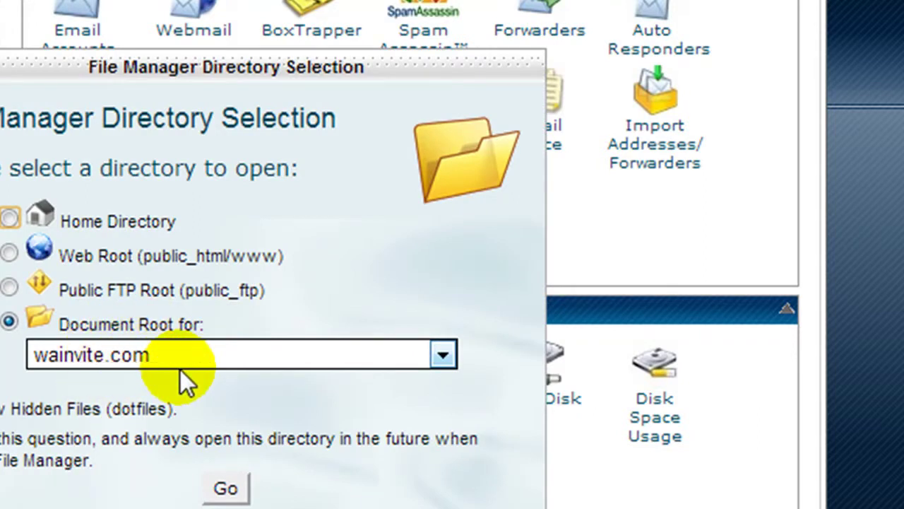
pyautogui.click(223, 489)
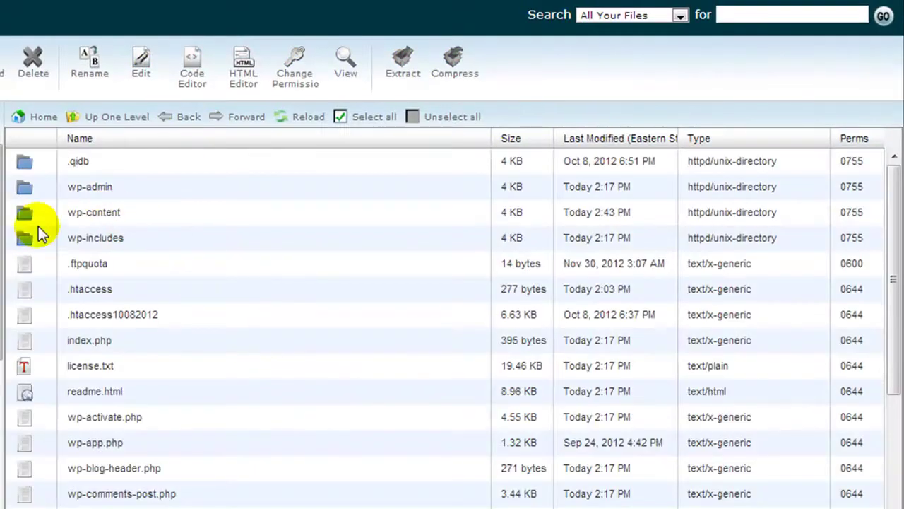
# - Delete the ifeature folder from wp-content/themes, confirming the deletion
pyautogui.click(25, 215)
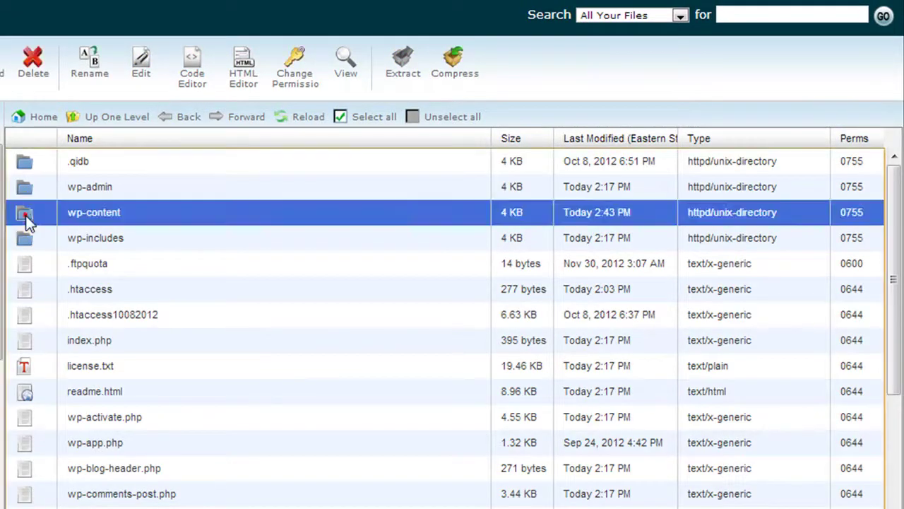
pyautogui.click(25, 197)
pyautogui.click(24, 192)
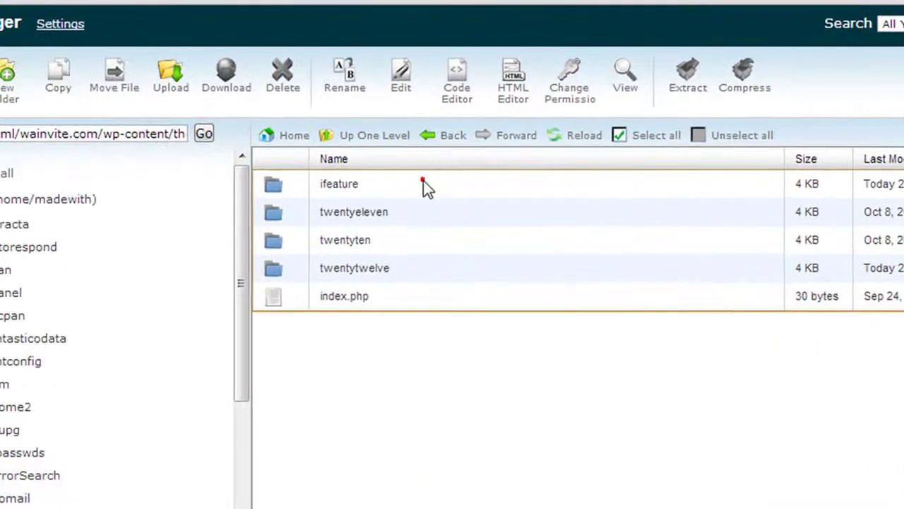
pyautogui.click(415, 183)
pyautogui.click(285, 74)
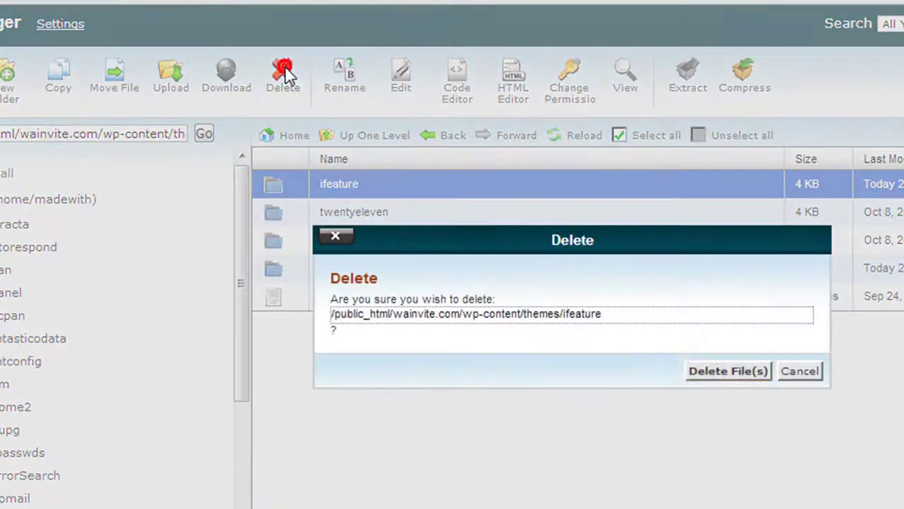
pyautogui.click(703, 370)
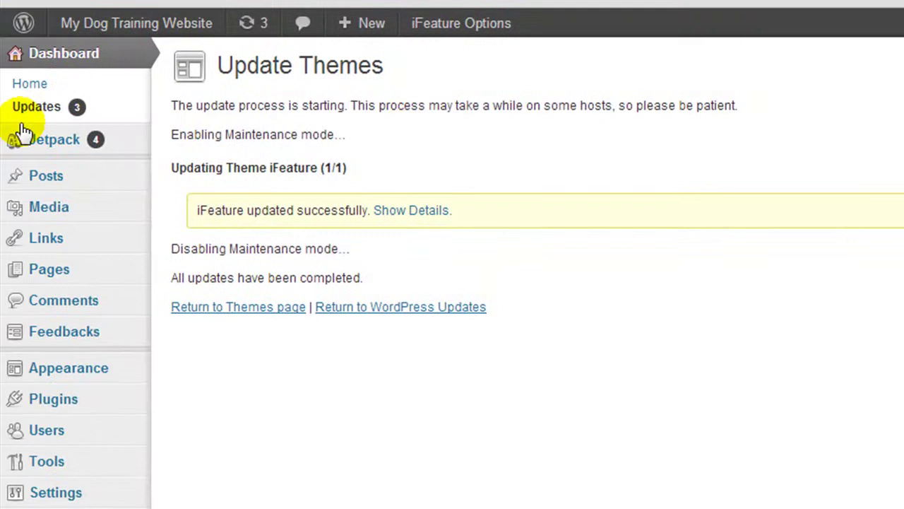
# - Upload ifeature.4.5.31.zip under Appearance > Themes > Install Themes and install it
pyautogui.moveTo(91, 382)
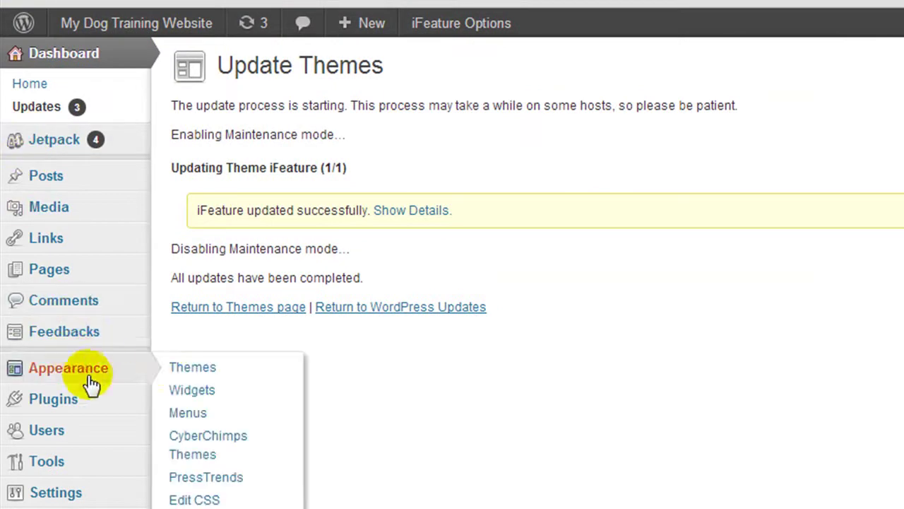
pyautogui.click(173, 367)
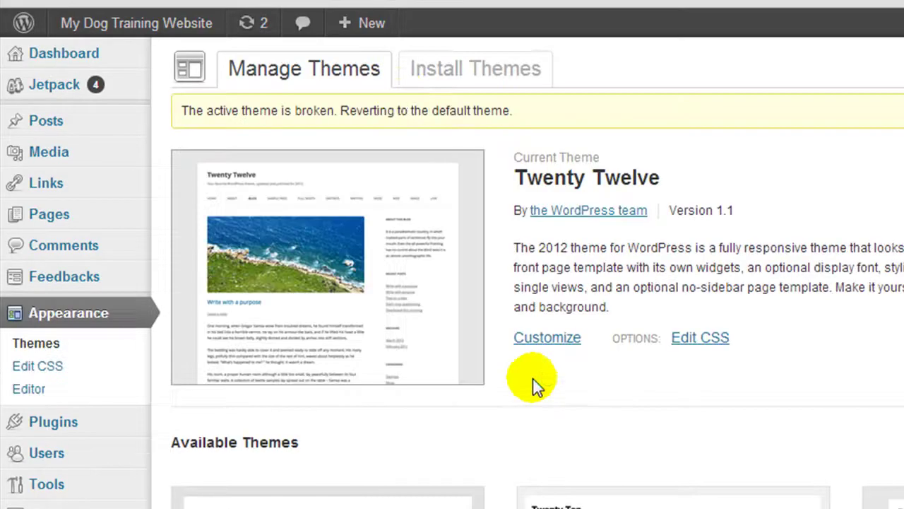
pyautogui.click(440, 67)
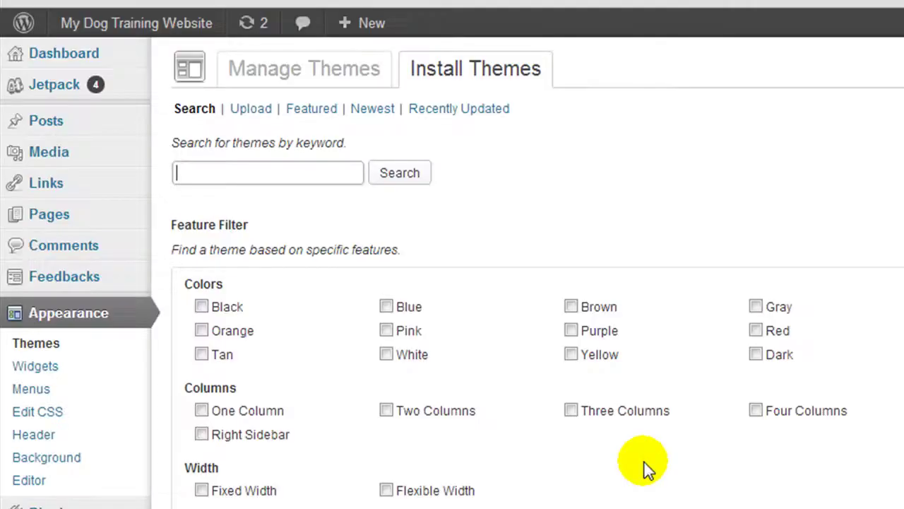
pyautogui.click(251, 110)
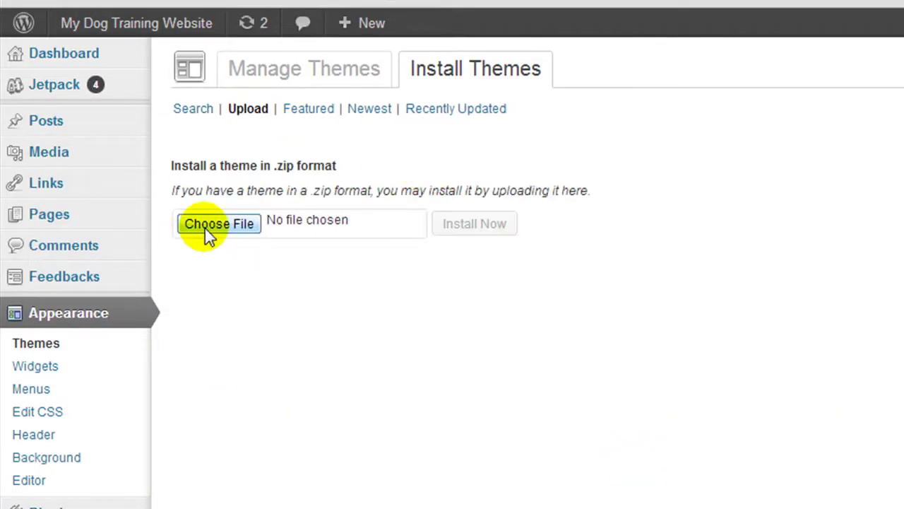
pyautogui.click(204, 226)
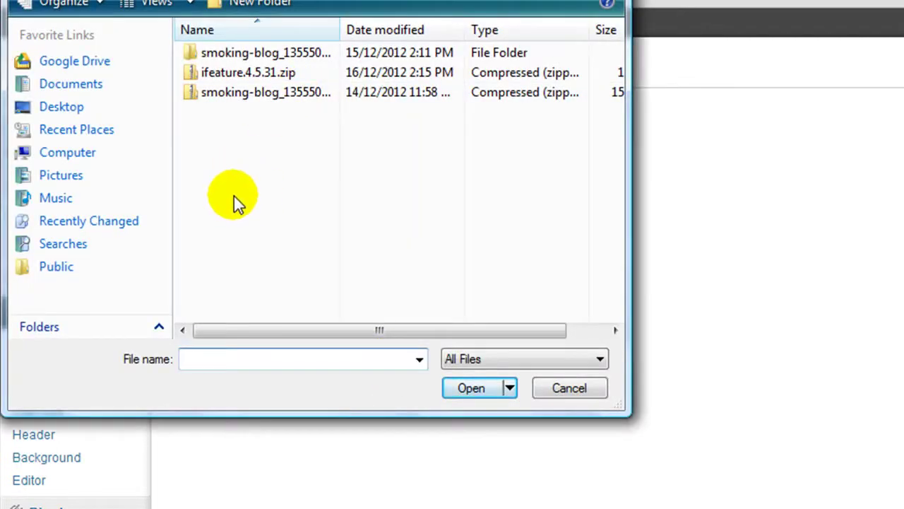
pyautogui.click(228, 71)
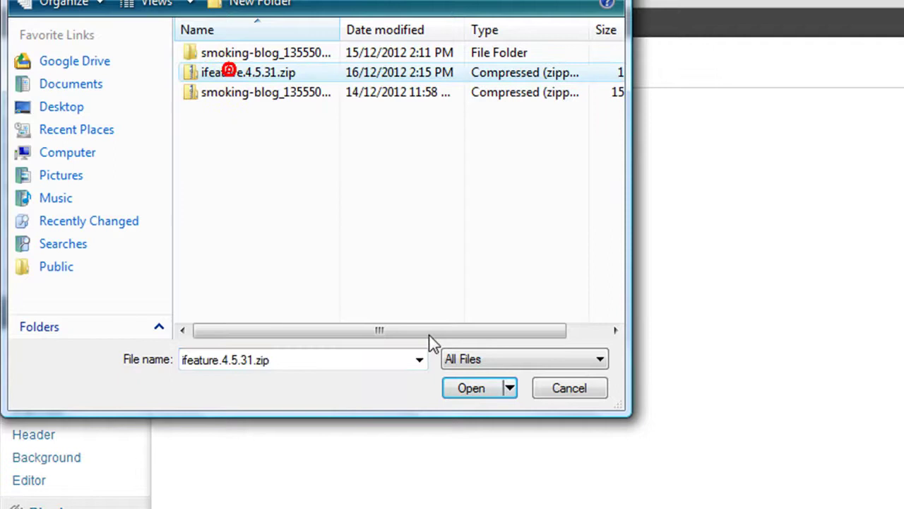
pyautogui.click(468, 388)
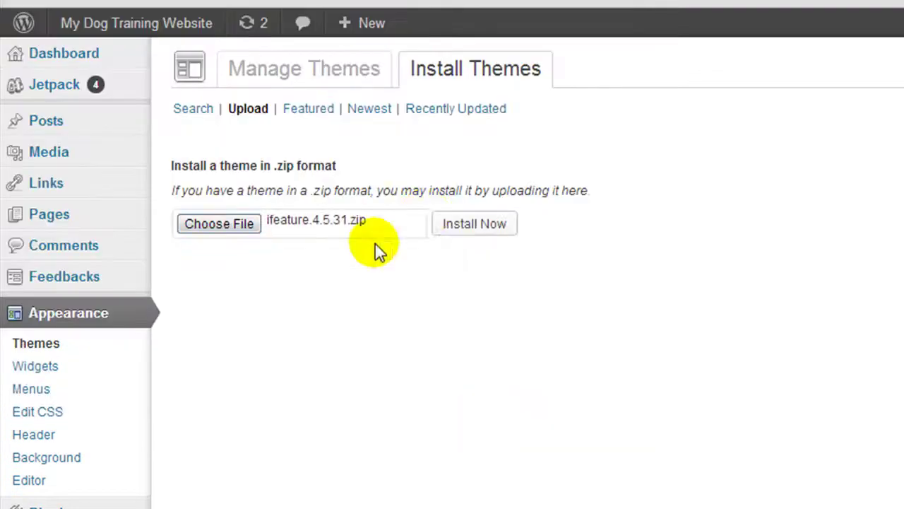
pyautogui.click(472, 224)
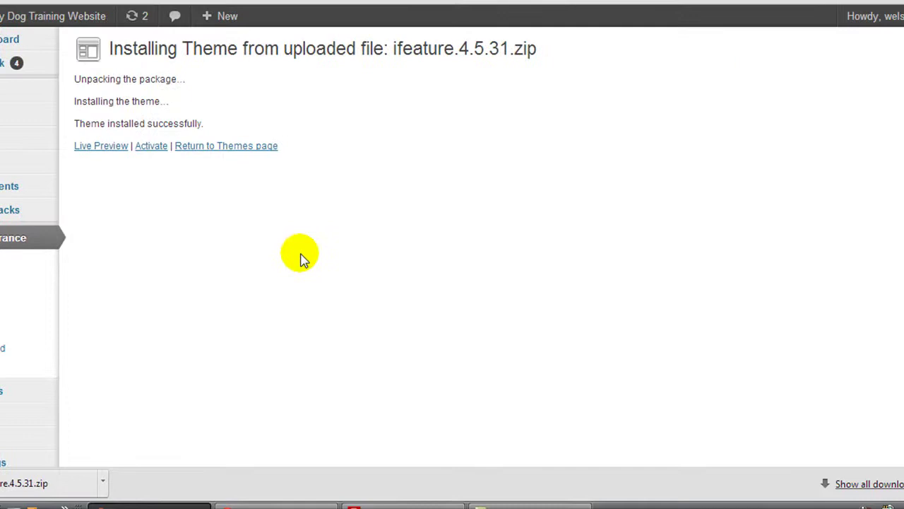
# - Activate the reinstalled iFeature 4.5.31 theme and view the restored home page
pyautogui.click(145, 146)
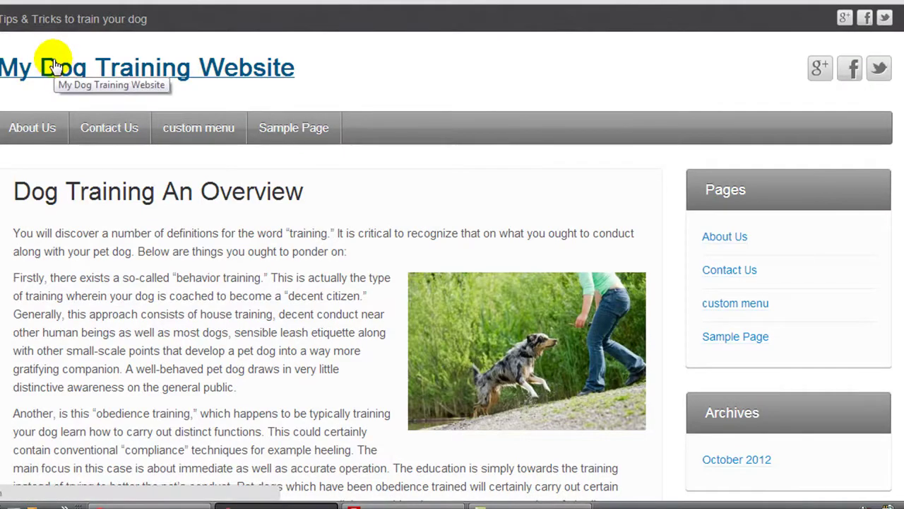
pyautogui.click(55, 66)
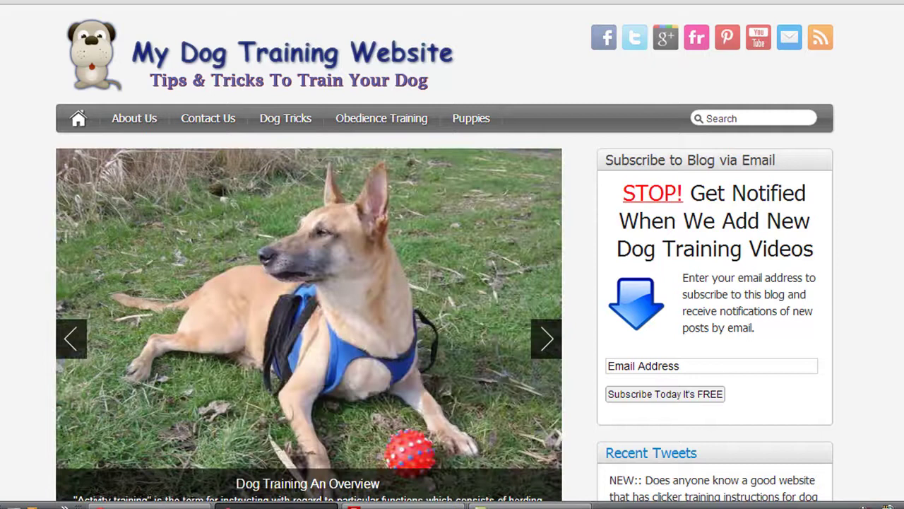
pyautogui.scroll(-10, 452, 282)
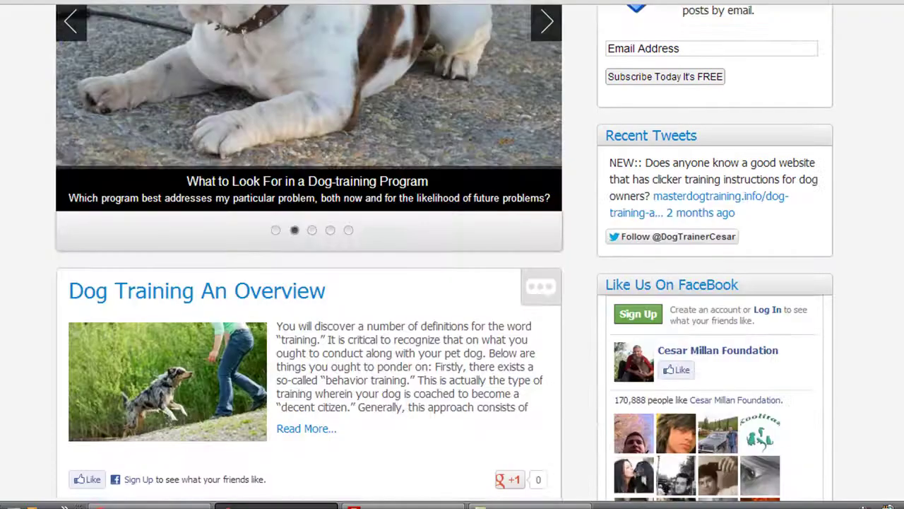
pyautogui.scroll(-2, 452, 283)
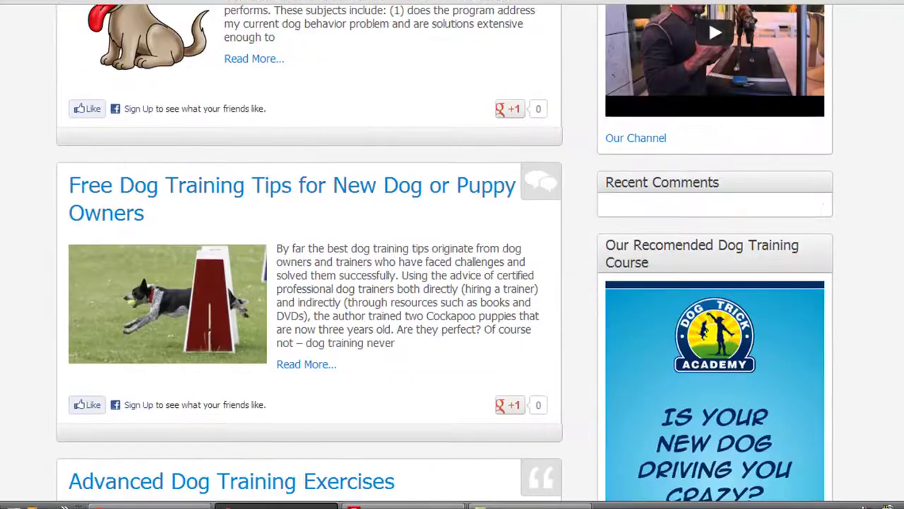
pyautogui.scroll(12, 452, 282)
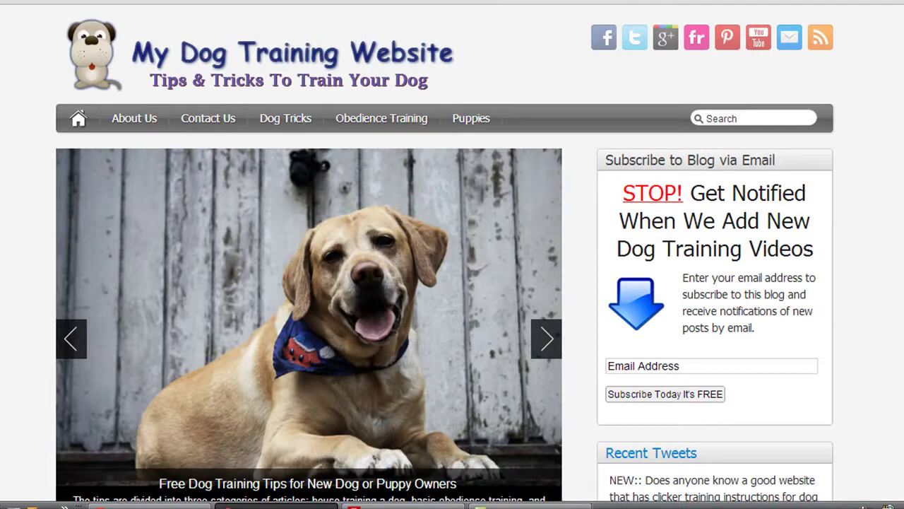